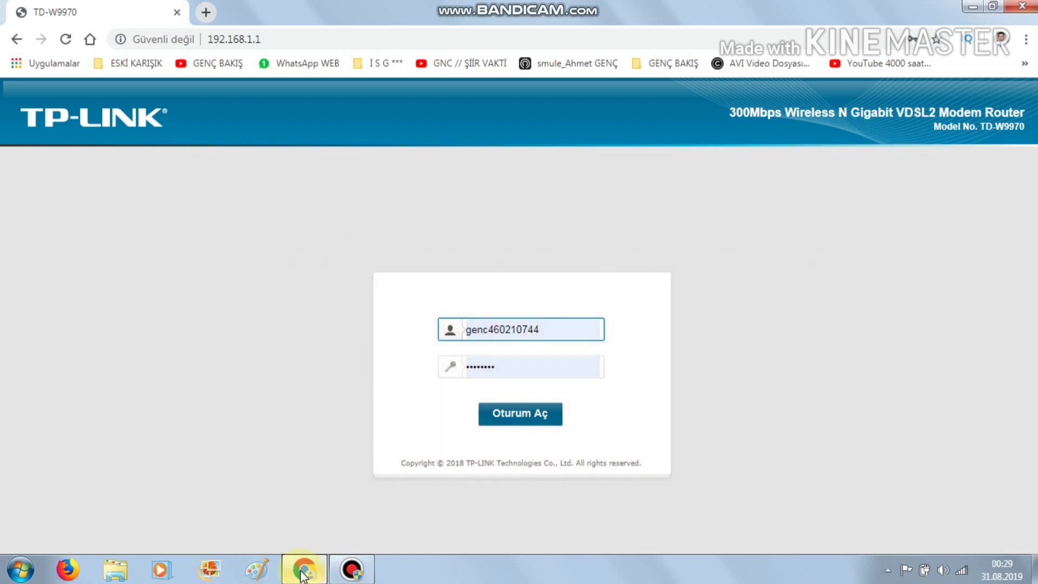
- Select the 192.168.1.1 address and close the 'Pencere' colour-scheme performance warning
{"action": "left_click_drag", "start_coordinate": [269, 41], "coordinate": [204, 44]}
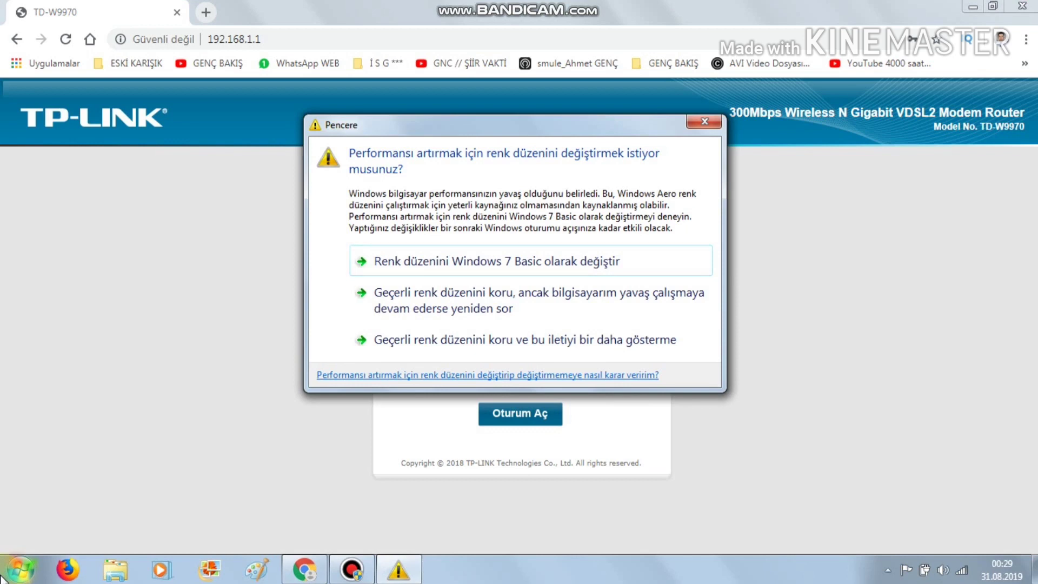
{"action": "left_click", "coordinate": [706, 124]}
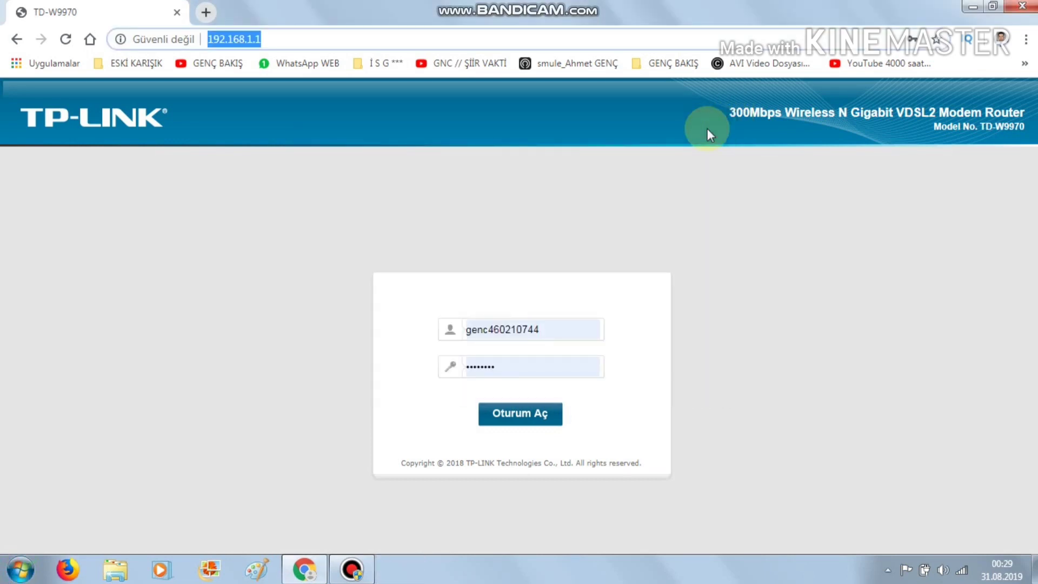
- Search 'komut' in Start and open Komut İstemi (Command Prompt)
{"action": "key", "text": "super"}
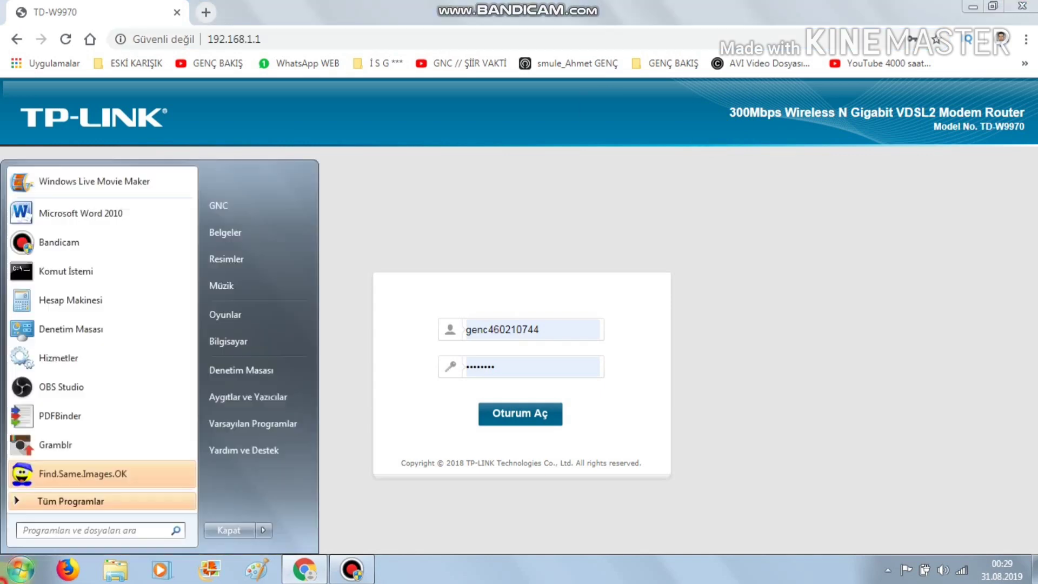
{"action": "type", "text": "komut"}
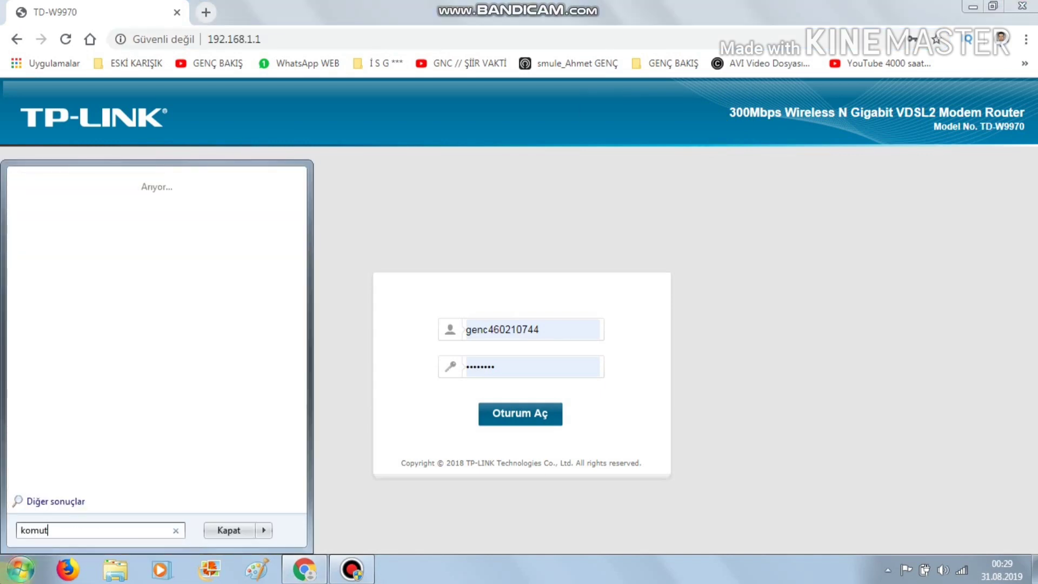
{"action": "left_click", "coordinate": [67, 200]}
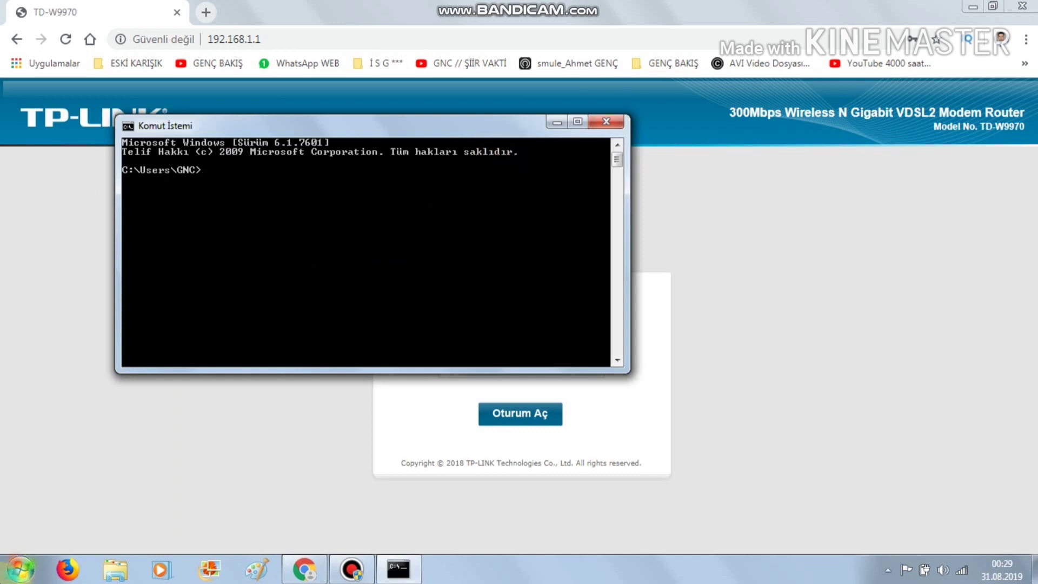
- Launch cmd through the Çalıştır (Run) dialog, then close the extra console window
{"action": "left_click", "coordinate": [20, 569]}
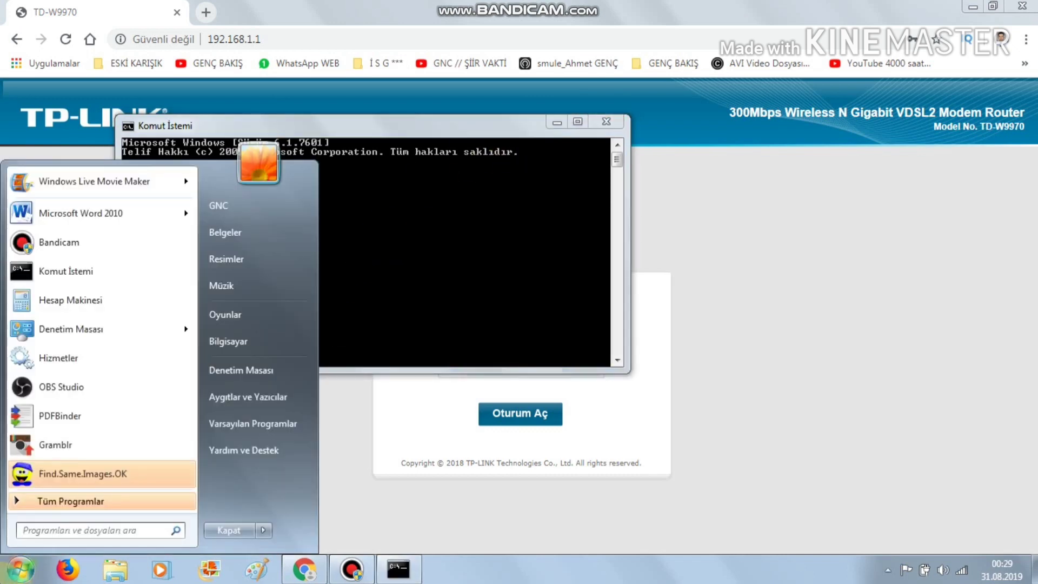
{"action": "type", "text": "ç"}
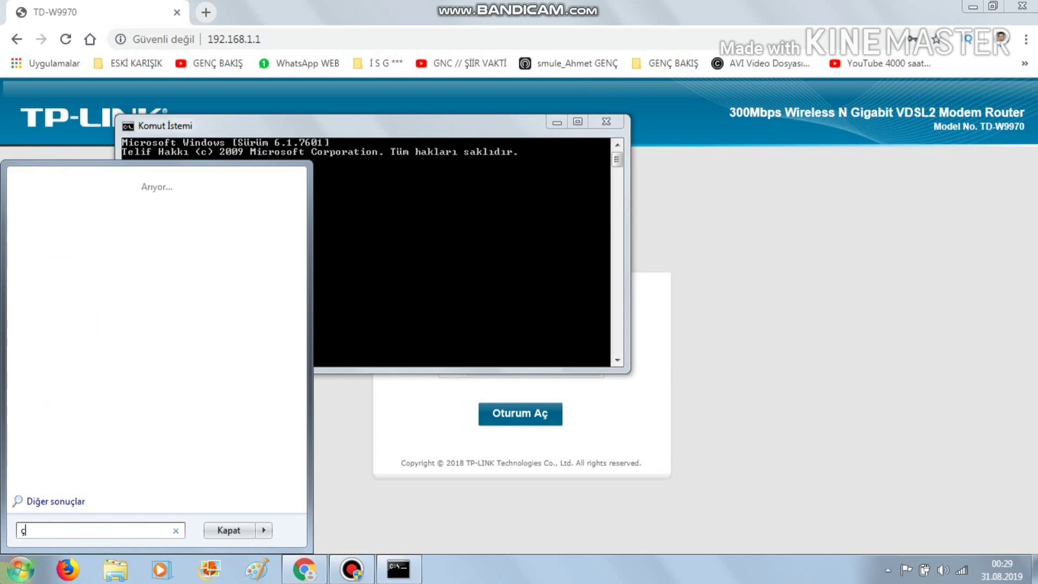
{"action": "type", "text": "alş"}
{"action": "key", "text": "BackSpace"}
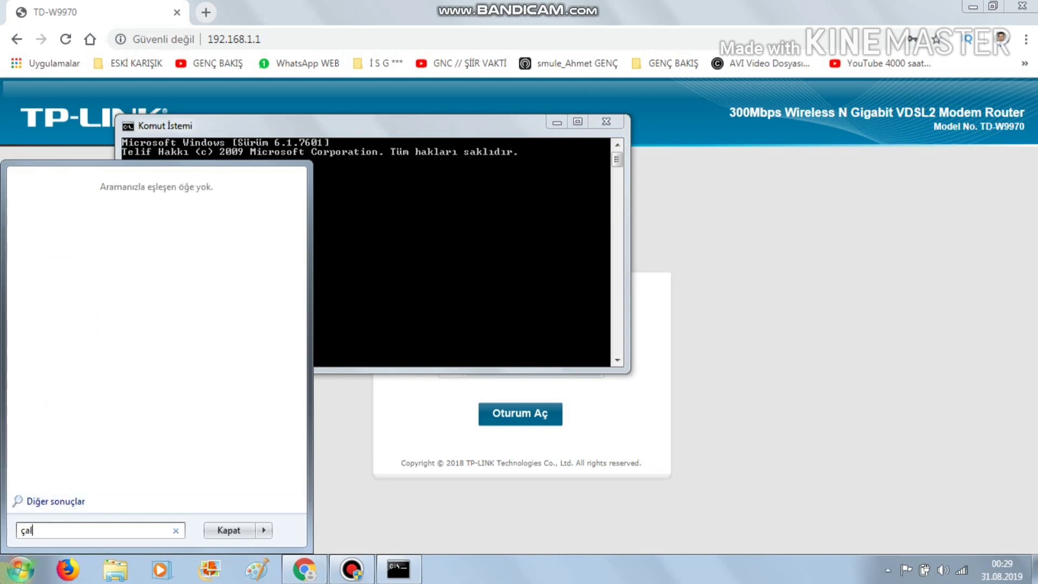
{"action": "type", "text": "ıştır"}
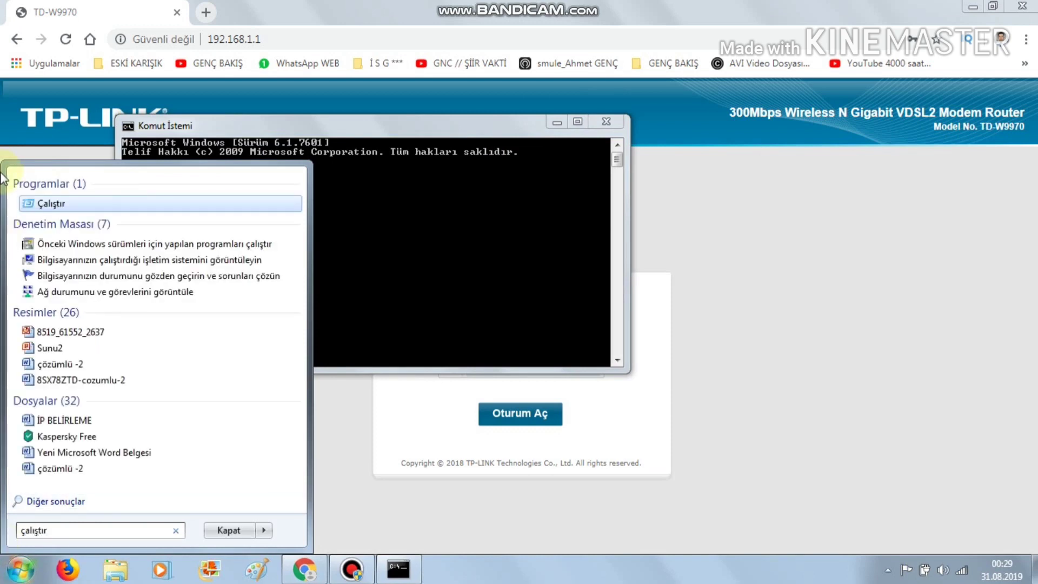
{"action": "left_click", "coordinate": [47, 201]}
{"action": "key", "text": "Return"}
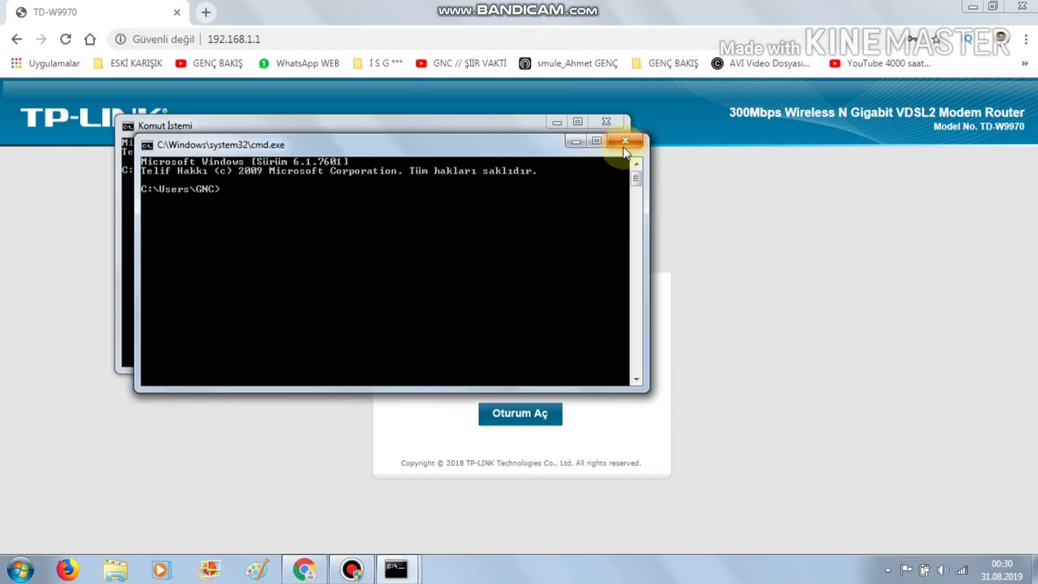
{"action": "left_click", "coordinate": [625, 141]}
- Snap the console to the left half, then float it back over the router page
{"action": "left_click_drag", "start_coordinate": [457, 119], "coordinate": [458, 170]}
{"action": "key", "text": "super+Left"}
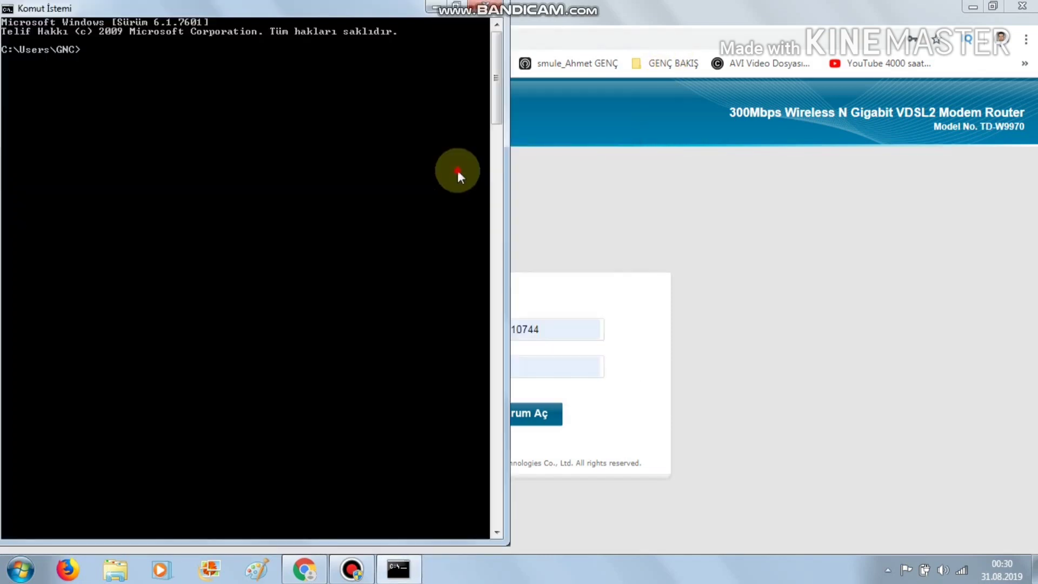
{"action": "left_click_drag", "start_coordinate": [384, 13], "coordinate": [550, 147]}
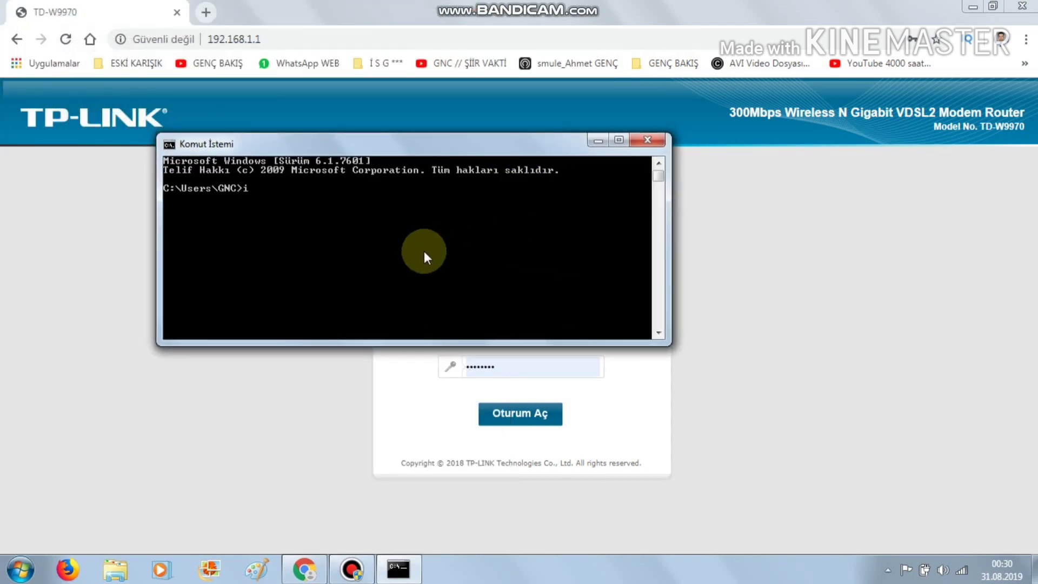
- Run ipconfig in the Command Prompt
{"action": "type", "text": "pcong"}
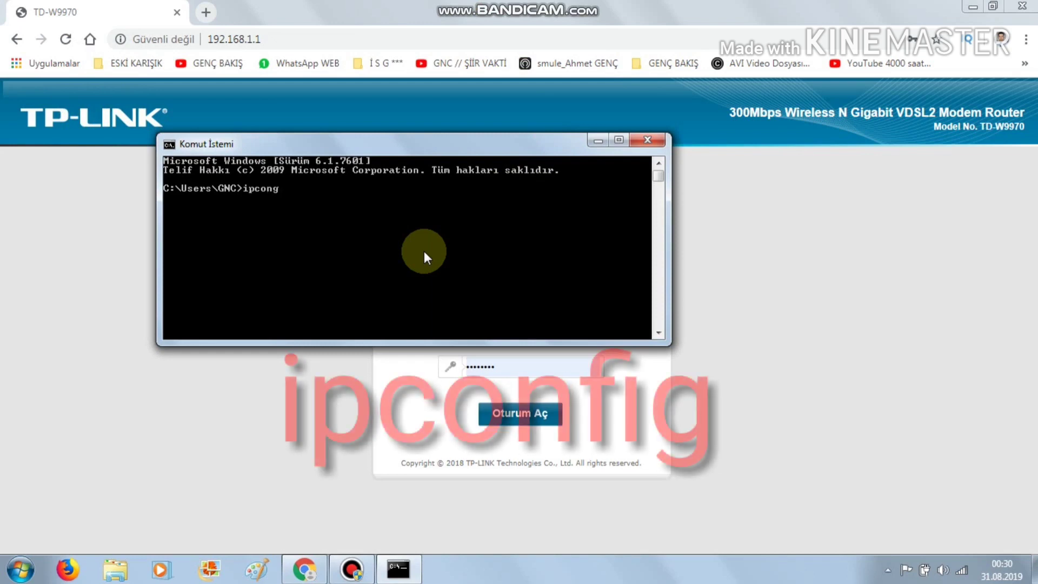
{"action": "key", "text": "BackSpace"}
{"action": "type", "text": "fig"}
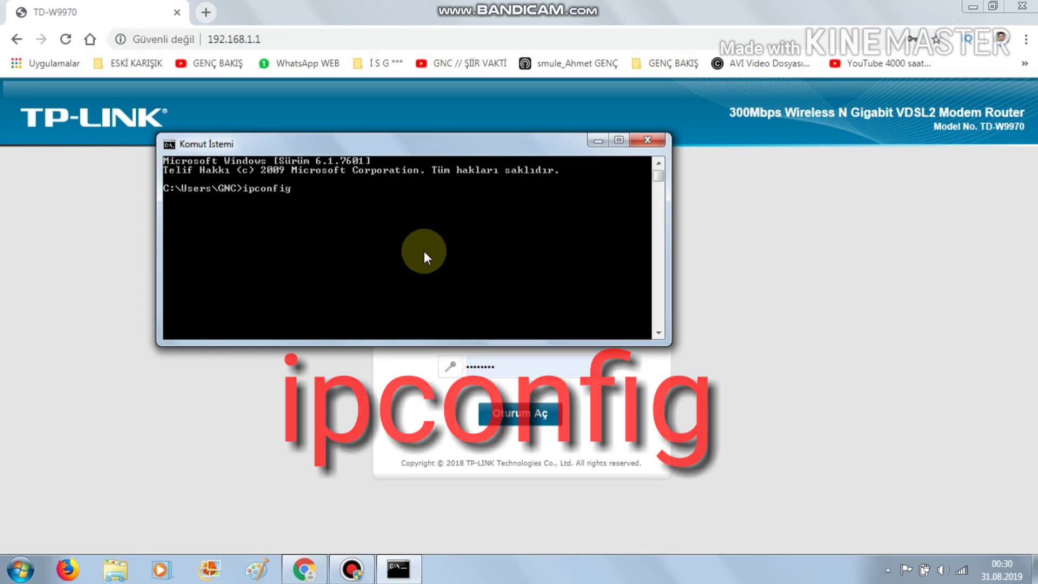
{"action": "key", "text": "Return"}
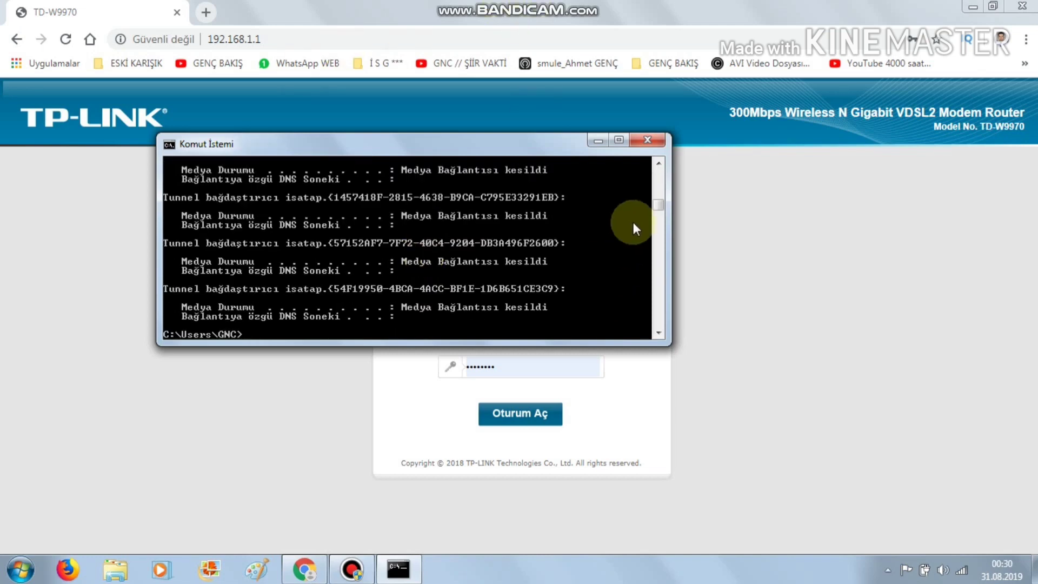
- Mark the wireless adapter's Varsayılan Ağ Geçidi line showing 192.168.1.1 using İşaretle
{"action": "left_click", "coordinate": [658, 162]}
{"action": "left_click_drag", "start_coordinate": [658, 163], "coordinate": [657, 162]}
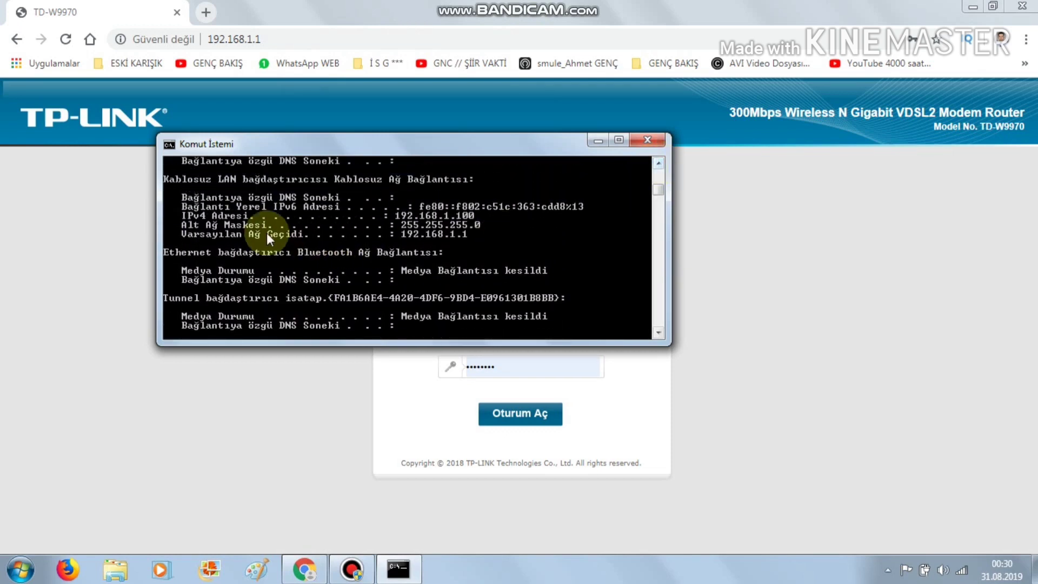
{"action": "right_click", "coordinate": [506, 227]}
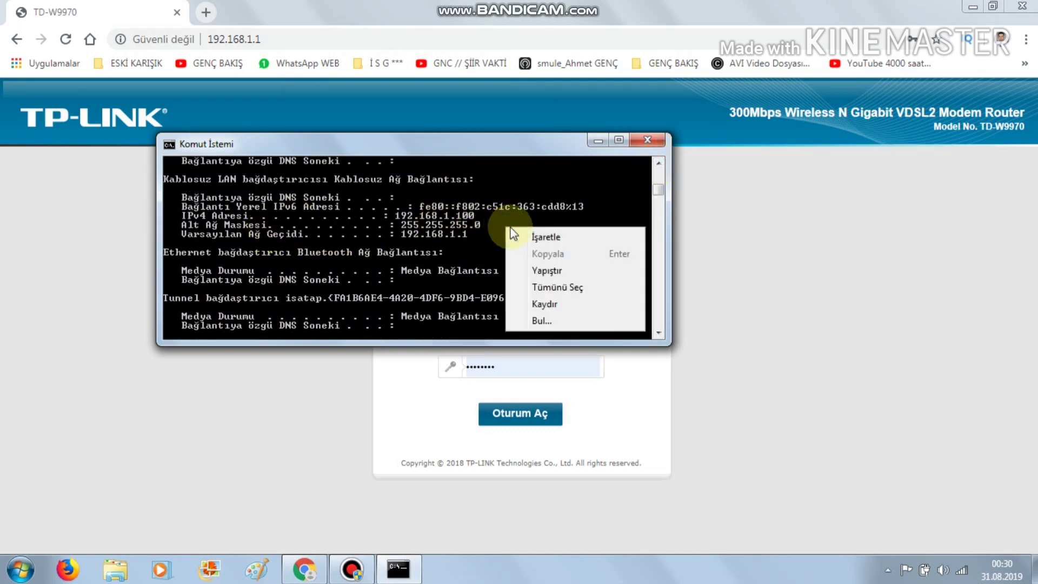
{"action": "left_click", "coordinate": [546, 238]}
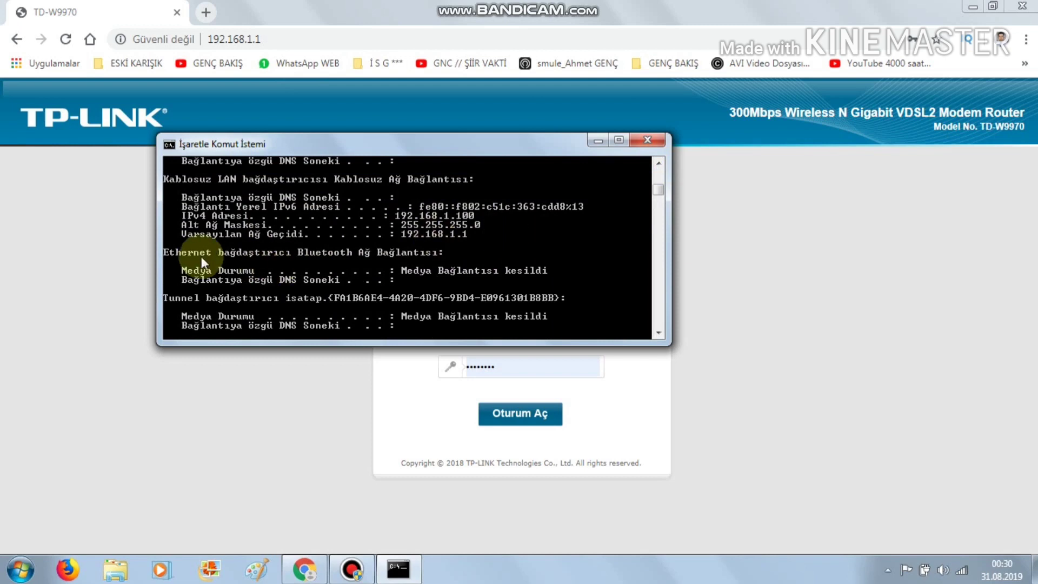
{"action": "left_click_drag", "start_coordinate": [178, 233], "coordinate": [415, 243]}
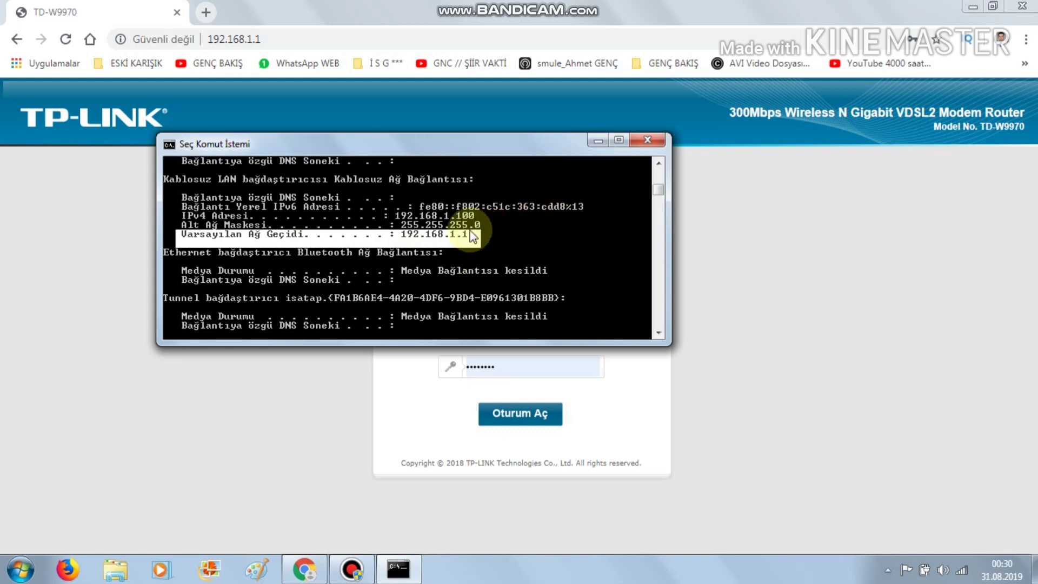
- Hide the console and sign in to the router as admin with the router password
{"action": "left_click", "coordinate": [598, 141]}
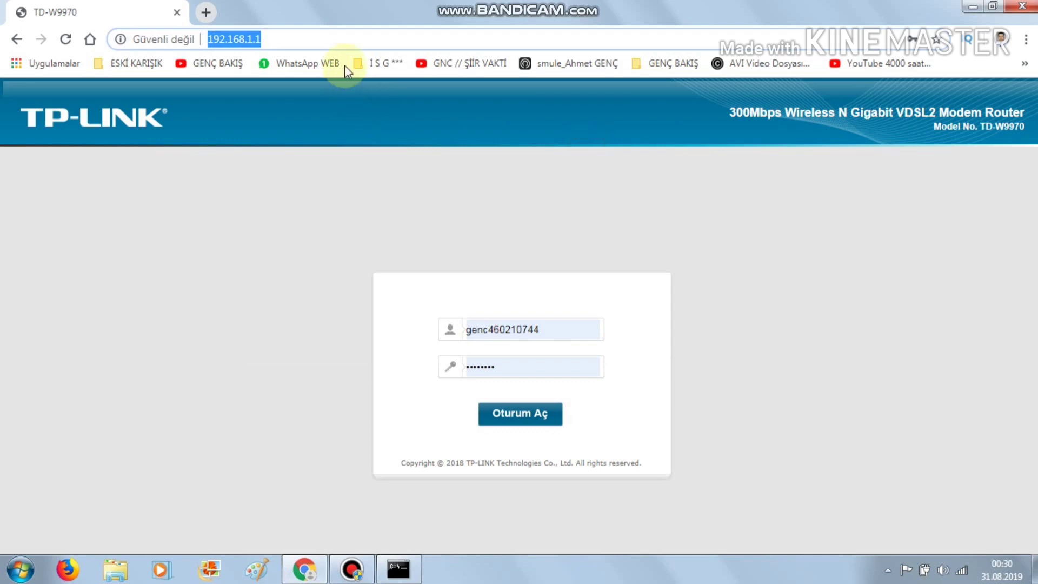
{"action": "left_click_drag", "start_coordinate": [532, 329], "coordinate": [546, 329]}
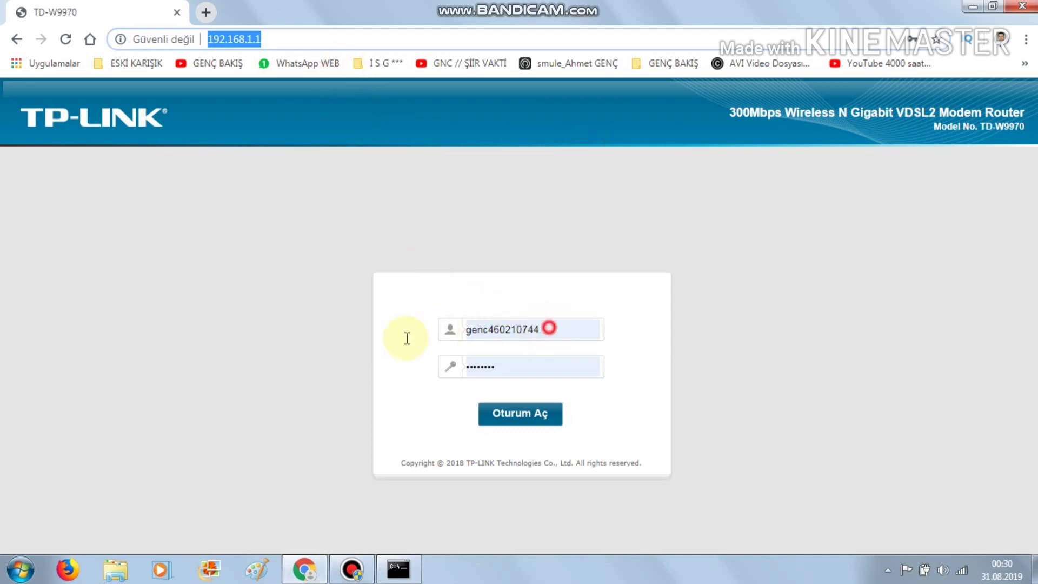
{"action": "key", "text": "ctrl+a"}
{"action": "type", "text": "a"}
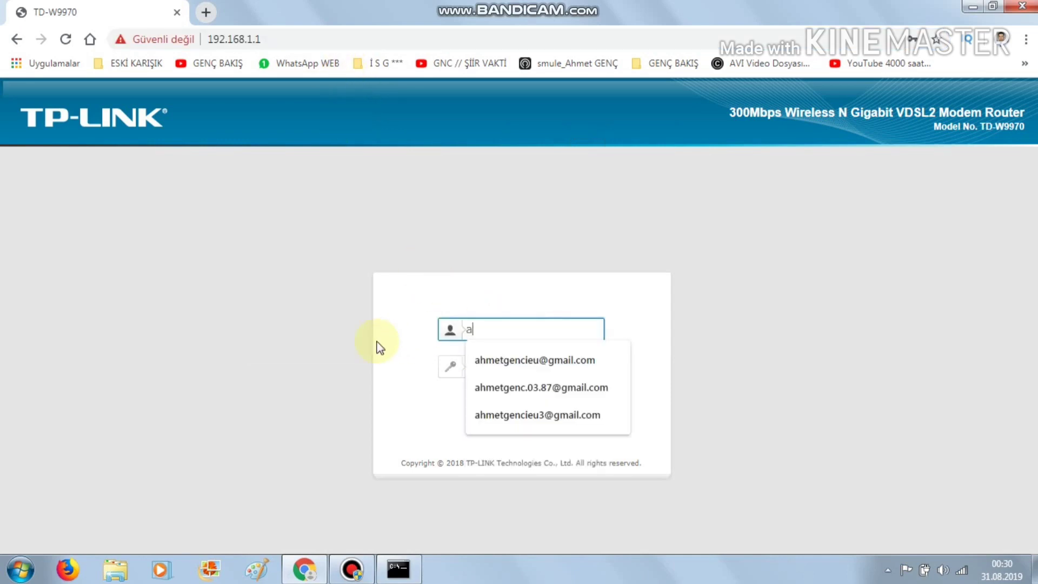
{"action": "type", "text": "dmin"}
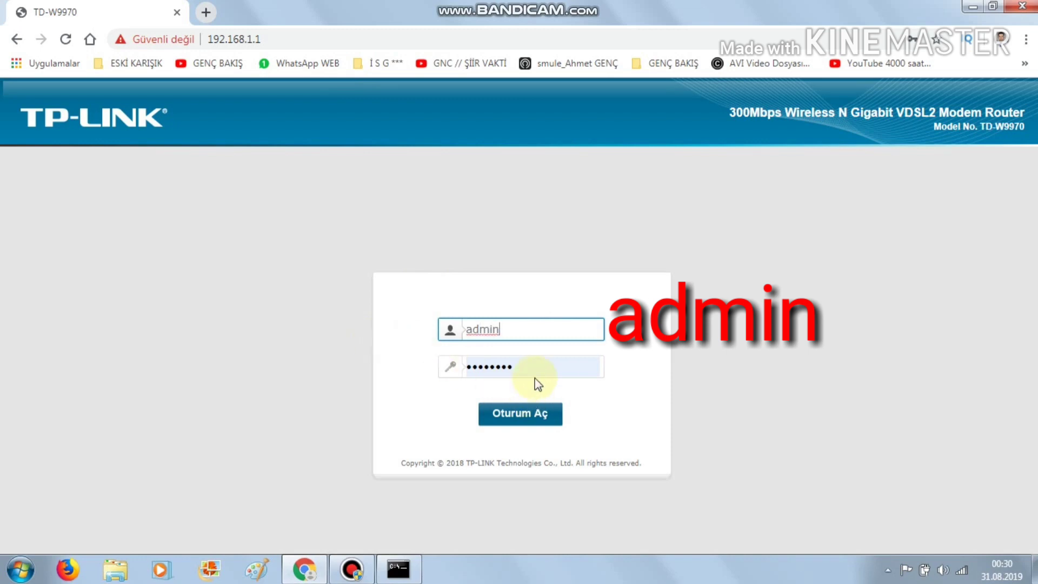
{"action": "left_click_drag", "start_coordinate": [533, 360], "coordinate": [381, 375]}
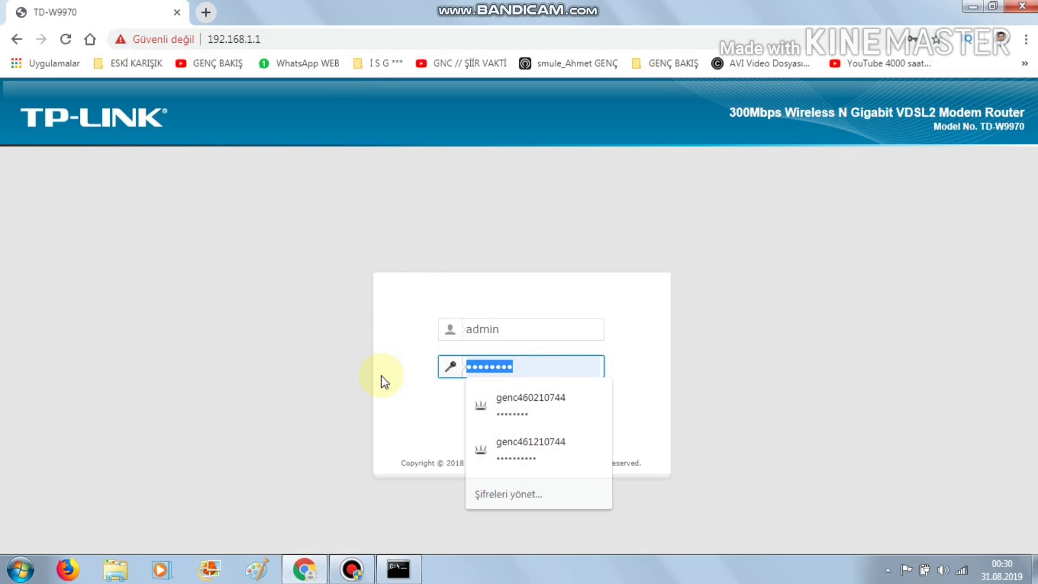
{"action": "type", "text": "admi"}
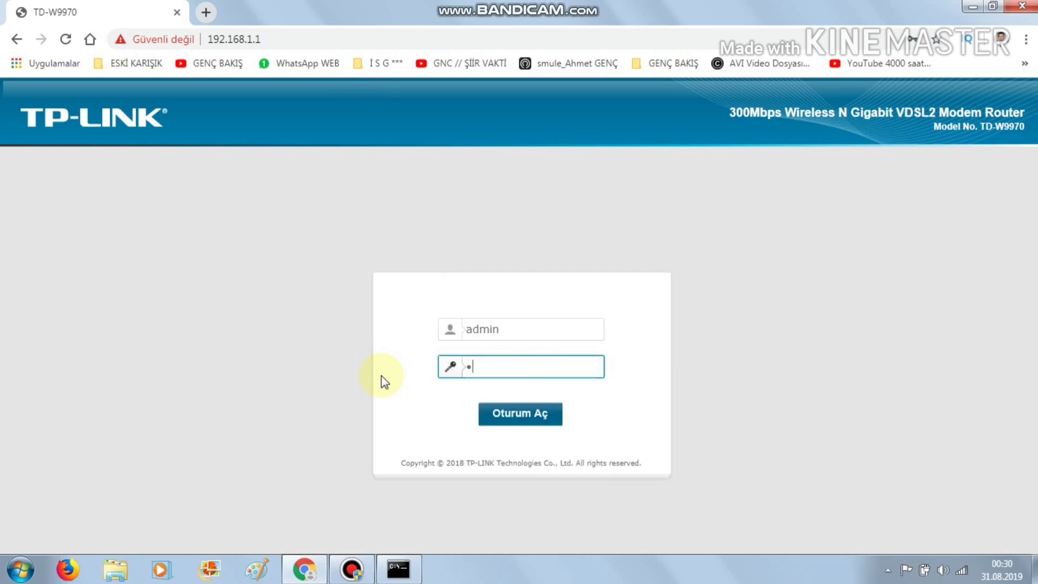
{"action": "type", "text": "n"}
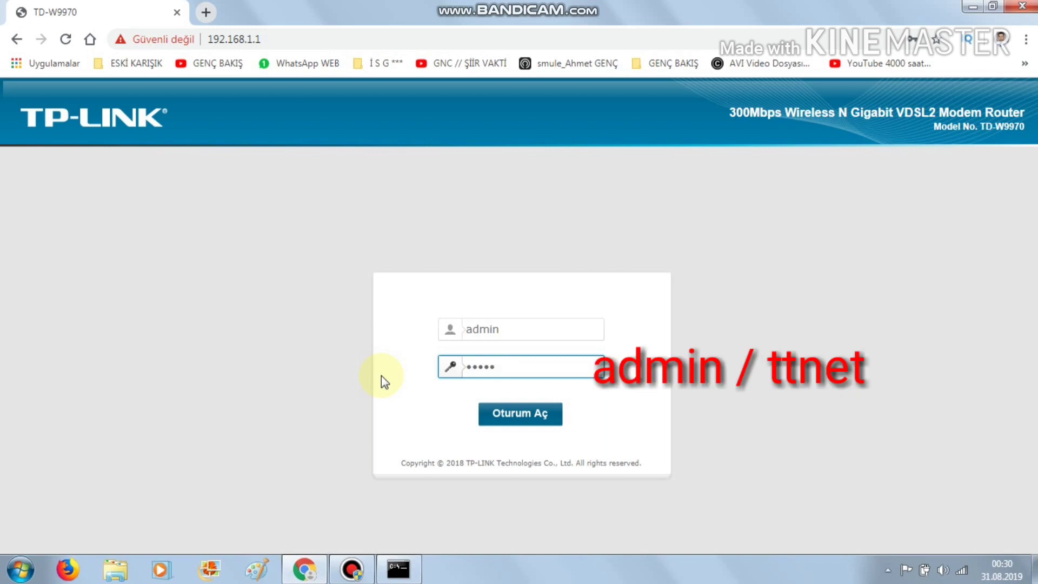
{"action": "key", "text": "BackSpace"}
{"action": "key", "text": "BackSpace"}
{"action": "key", "text": "BackSpace"}
{"action": "key", "text": "BackSpace"}
{"action": "key", "text": "BackSpace"}
{"action": "type", "text": "ttnet"}
{"action": "key", "text": "Return"}
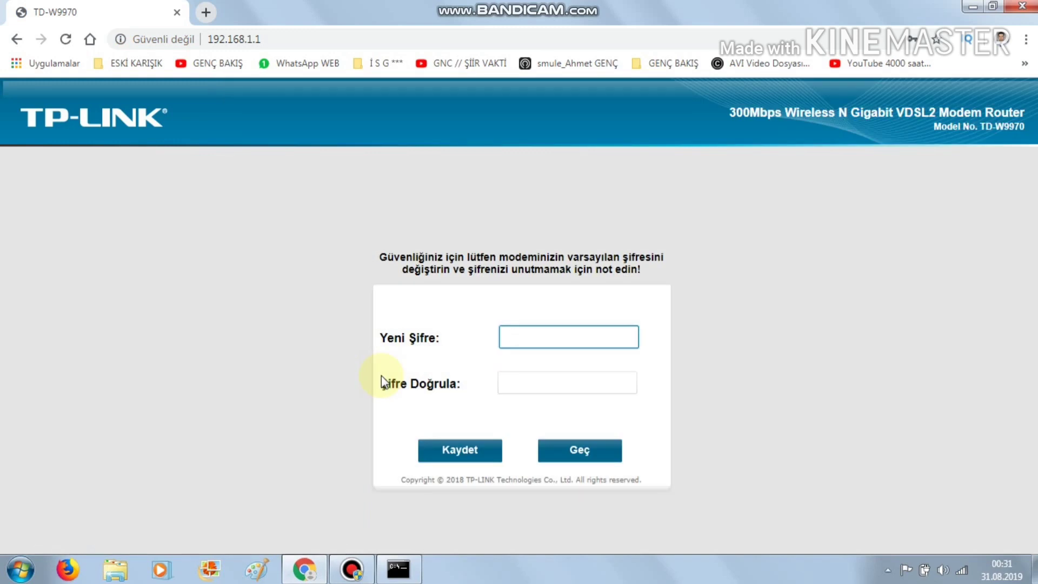
- Skip the new admin password with Geç and open Kablosuz Temel Ayarlar
{"action": "left_click", "coordinate": [612, 445]}
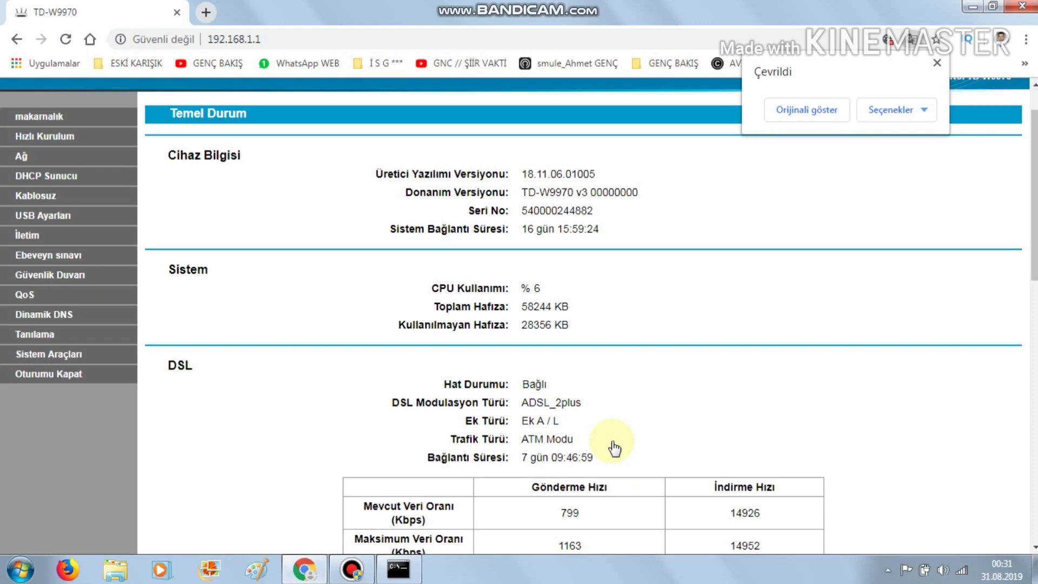
{"action": "left_click", "coordinate": [34, 199]}
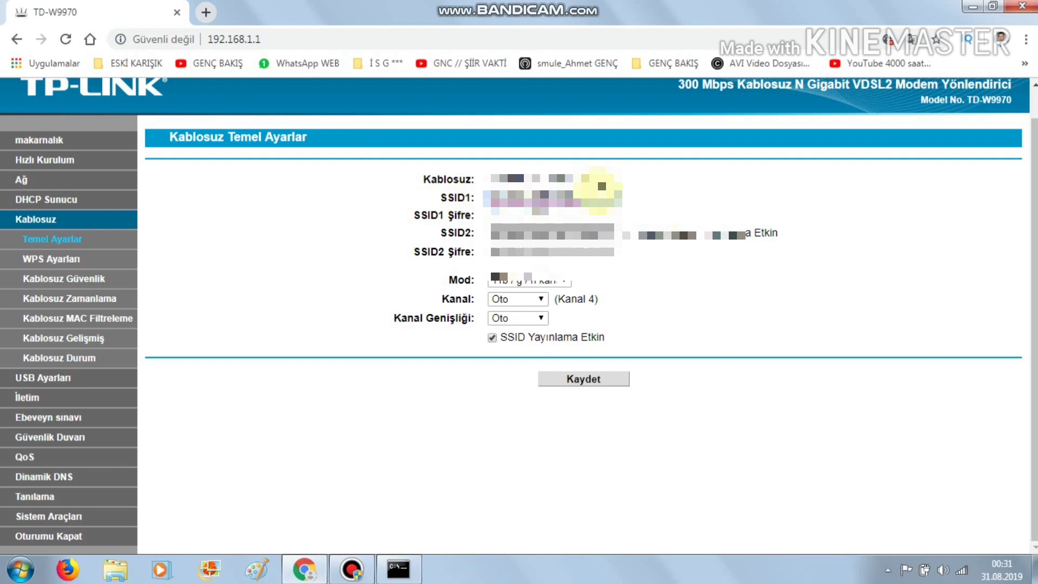
- Delete the old SSID1 network name, then reselect the SSID1 field text
{"action": "key", "text": "BackSpace"}
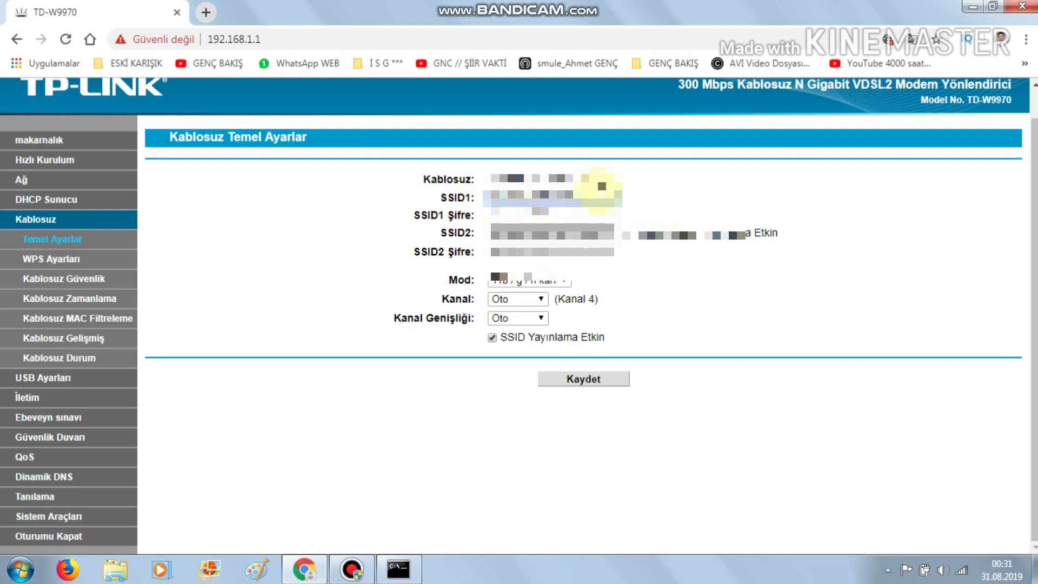
{"action": "double_click", "coordinate": [601, 196]}
{"action": "key", "text": "BackSpace"}
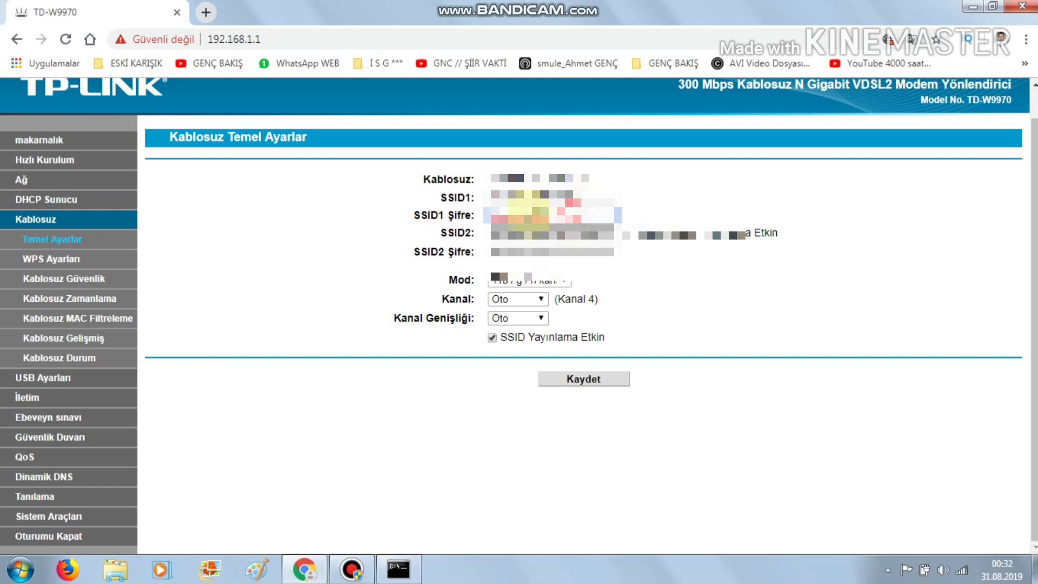
{"action": "key", "text": "Tab"}
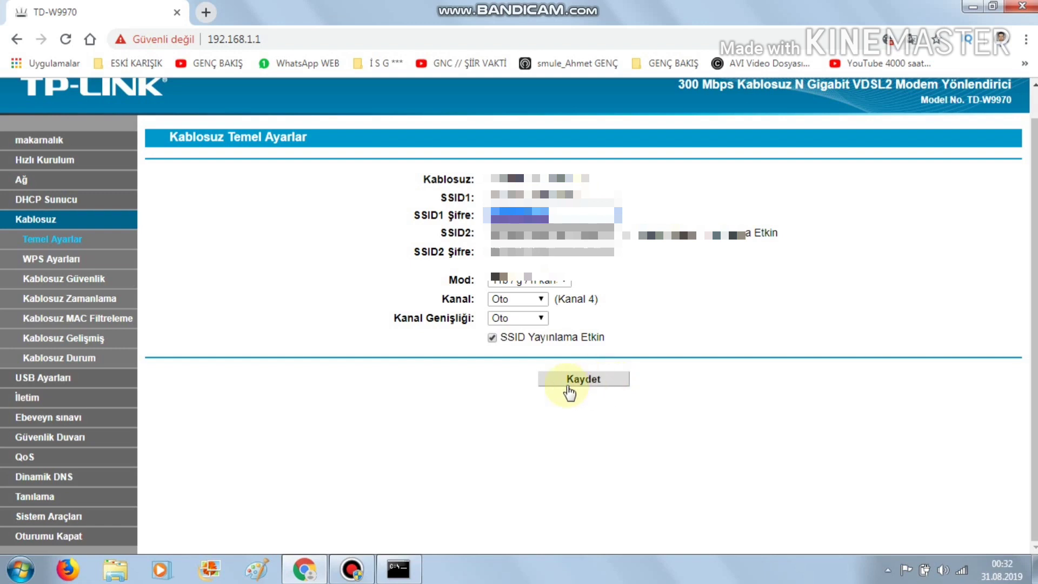
{"action": "left_click_drag", "start_coordinate": [594, 197], "coordinate": [446, 200]}
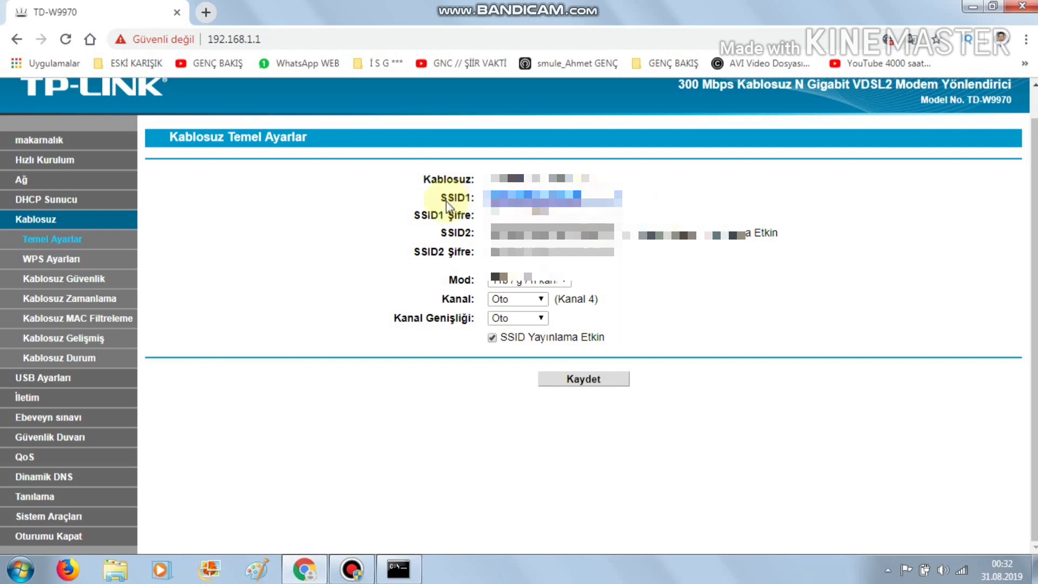
- Enter TELEKOM1 as the SSID1 network name
{"action": "type", "text": "Ah"}
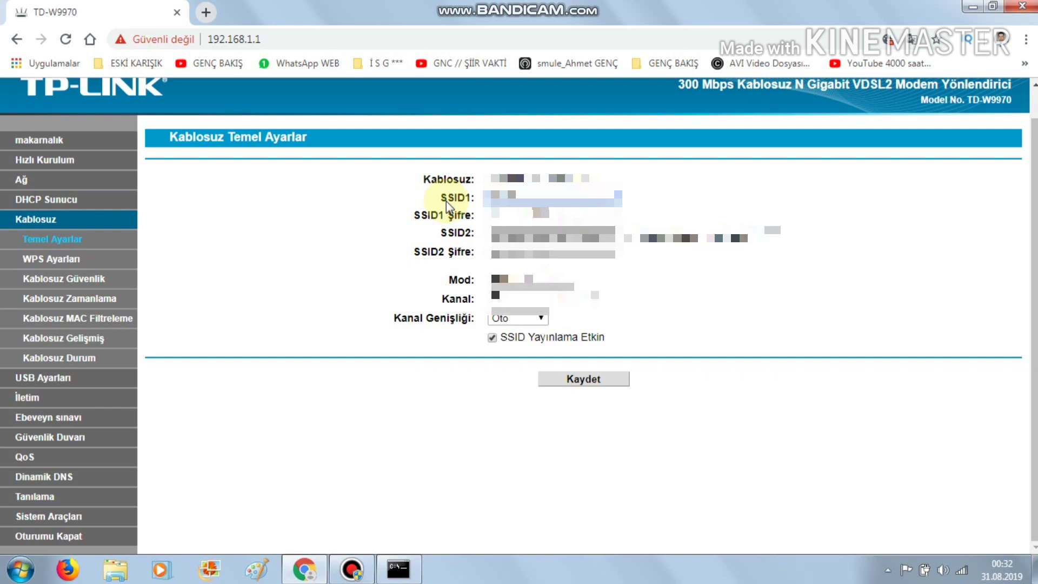
{"action": "type", "text": "RKTELE"}
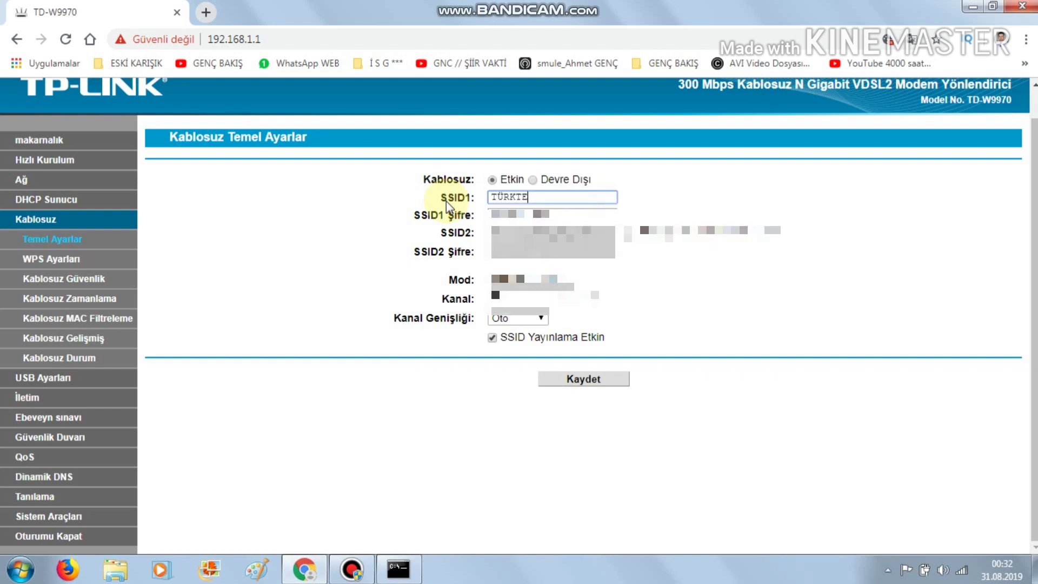
{"action": "key", "text": "BackSpace"}
{"action": "key", "text": "BackSpace"}
{"action": "key", "text": "BackSpace"}
{"action": "key", "text": "BackSpace"}
{"action": "key", "text": "BackSpace"}
{"action": "key", "text": "BackSpace"}
{"action": "key", "text": "BackSpace"}
{"action": "type", "text": "ELEKOM1"}
- Enter the new SSID1 Wi-Fi password and save the wireless settings with Kaydet
{"action": "key", "text": "Tab"}
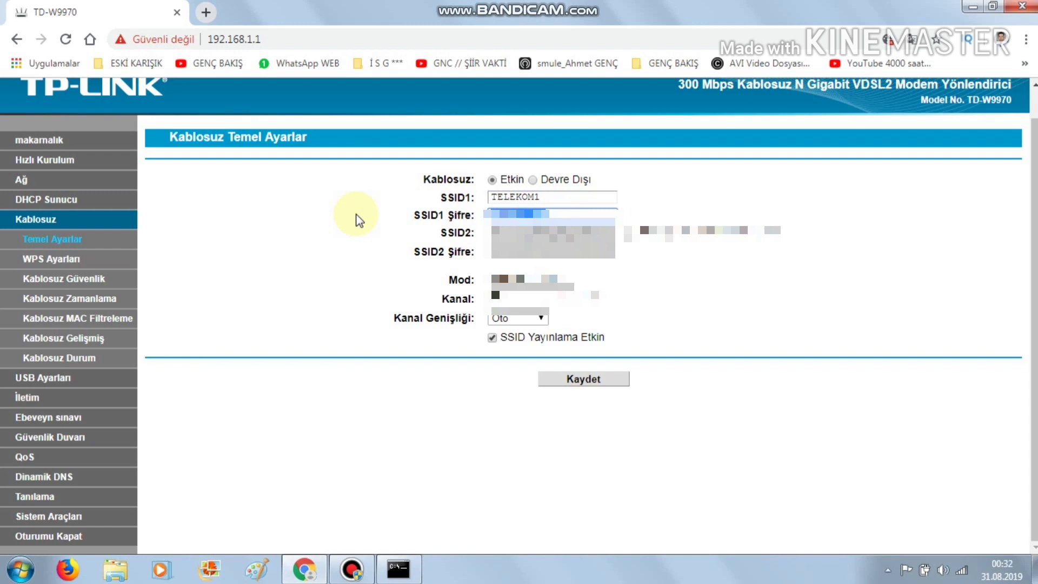
{"action": "type", "text": "123456"}
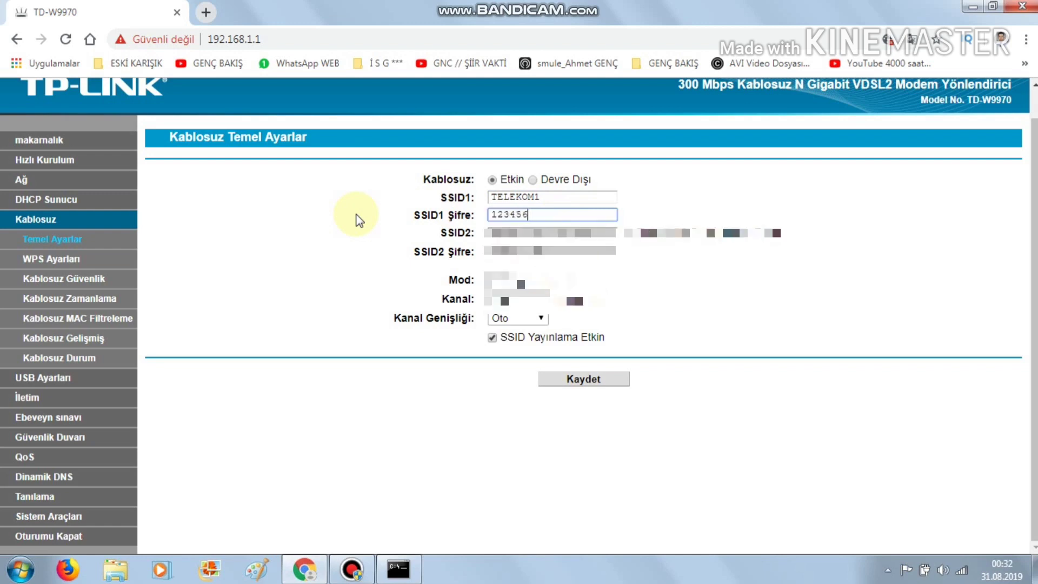
{"action": "type", "text": "78"}
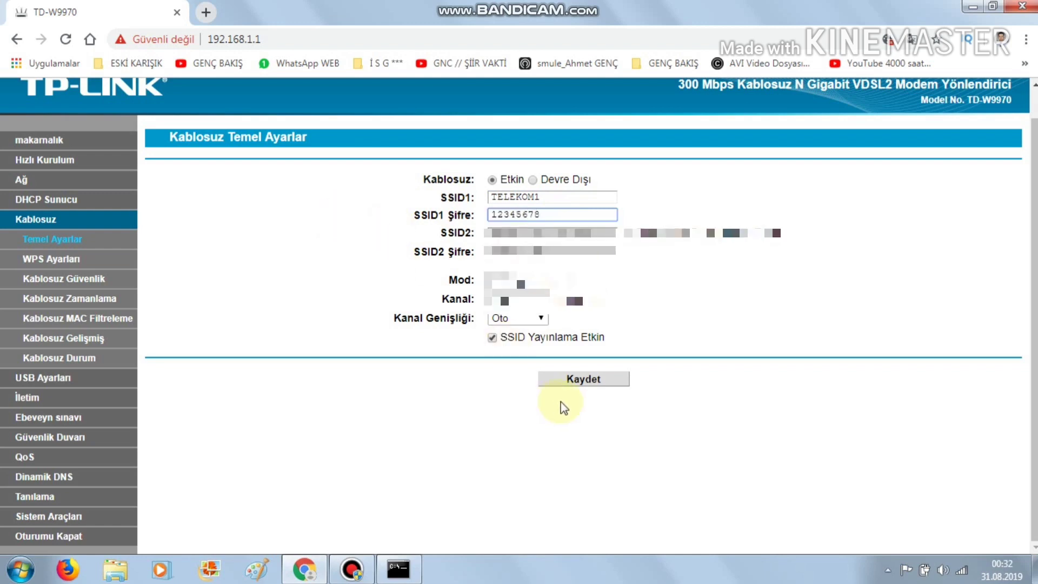
{"action": "left_click", "coordinate": [587, 380]}
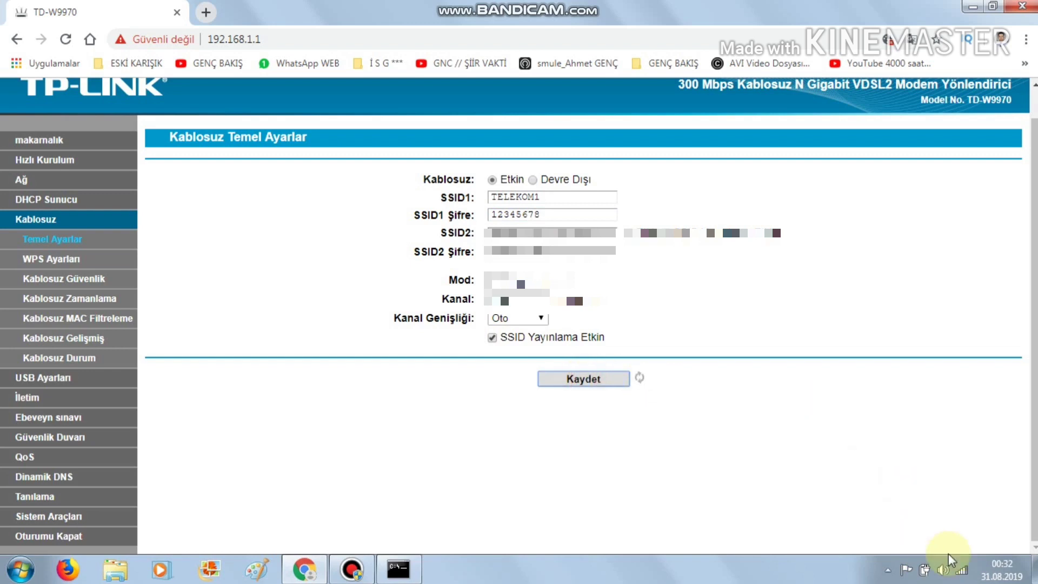
- Select TELEKOM1 from the tray's wireless network list and connect
{"action": "mouse_move", "coordinate": [965, 574]}
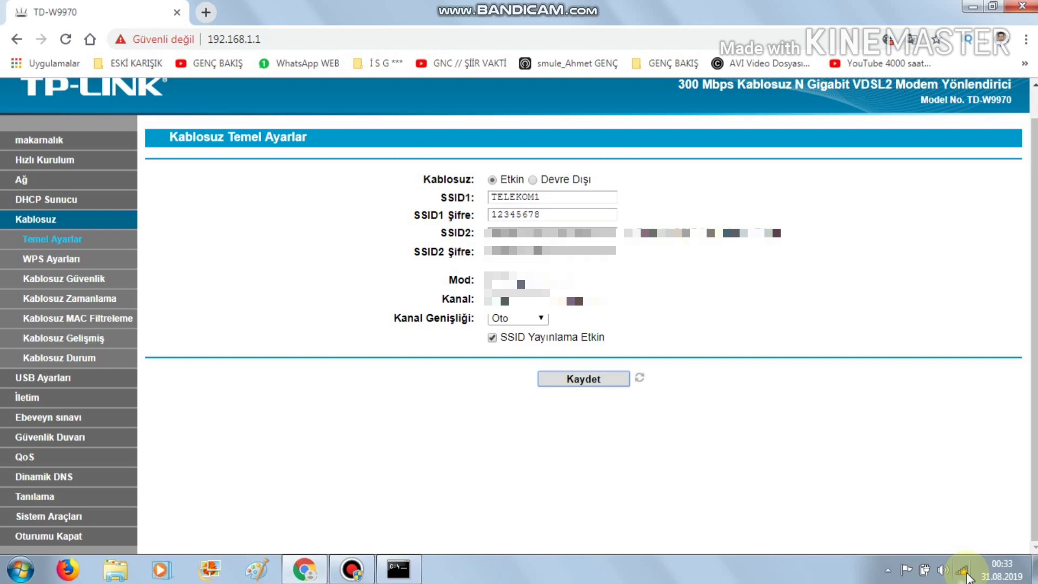
{"action": "left_click", "coordinate": [965, 539]}
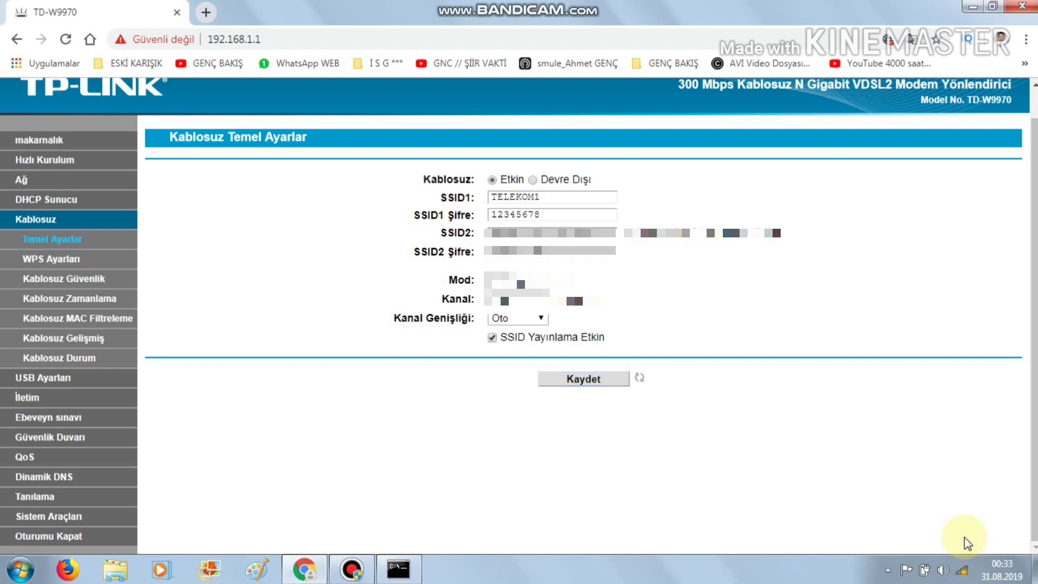
{"action": "left_click", "coordinate": [961, 570]}
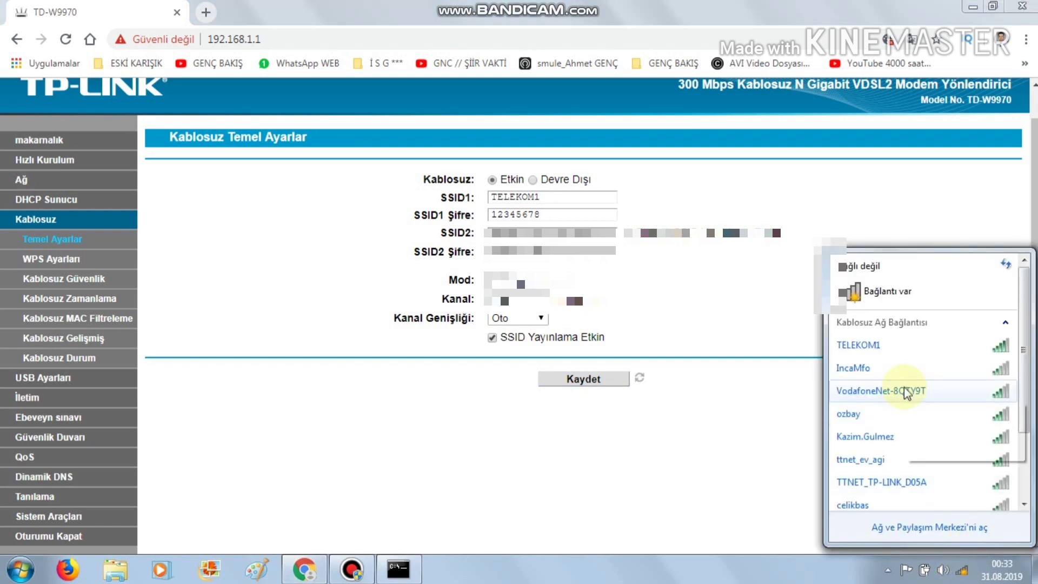
{"action": "mouse_move", "coordinate": [906, 393]}
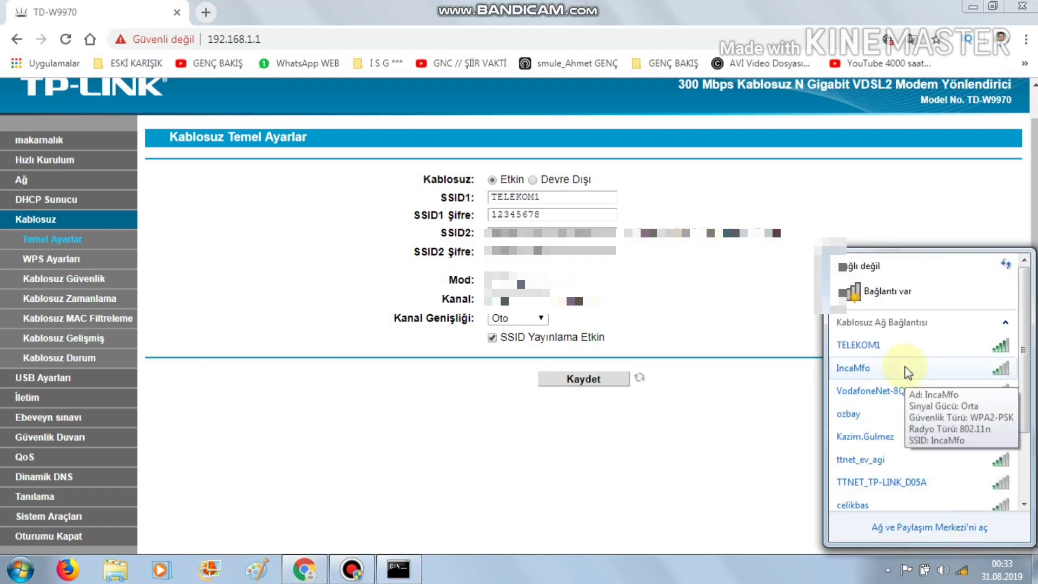
{"action": "left_click", "coordinate": [906, 356]}
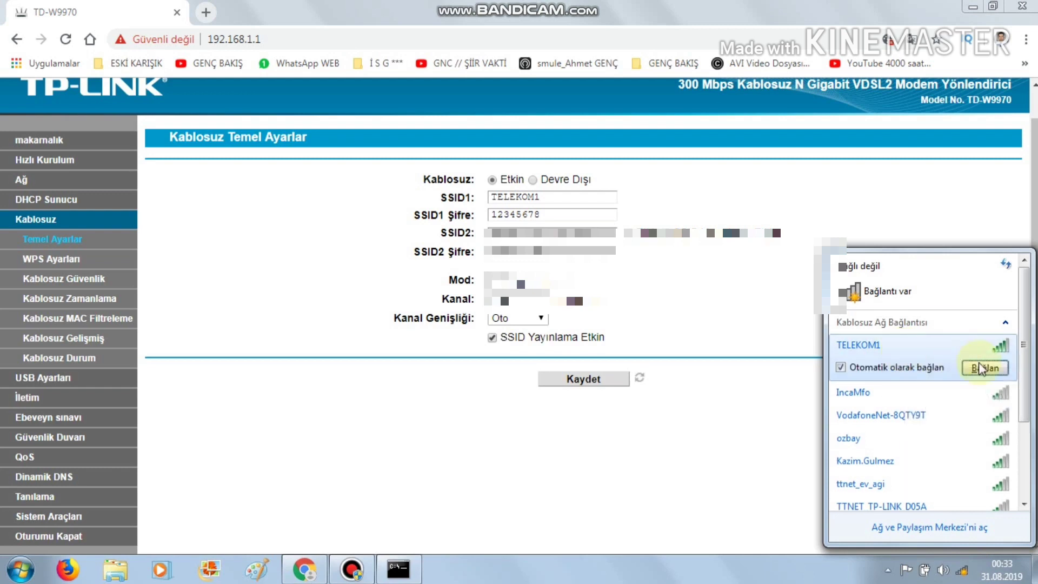
{"action": "left_click", "coordinate": [985, 368]}
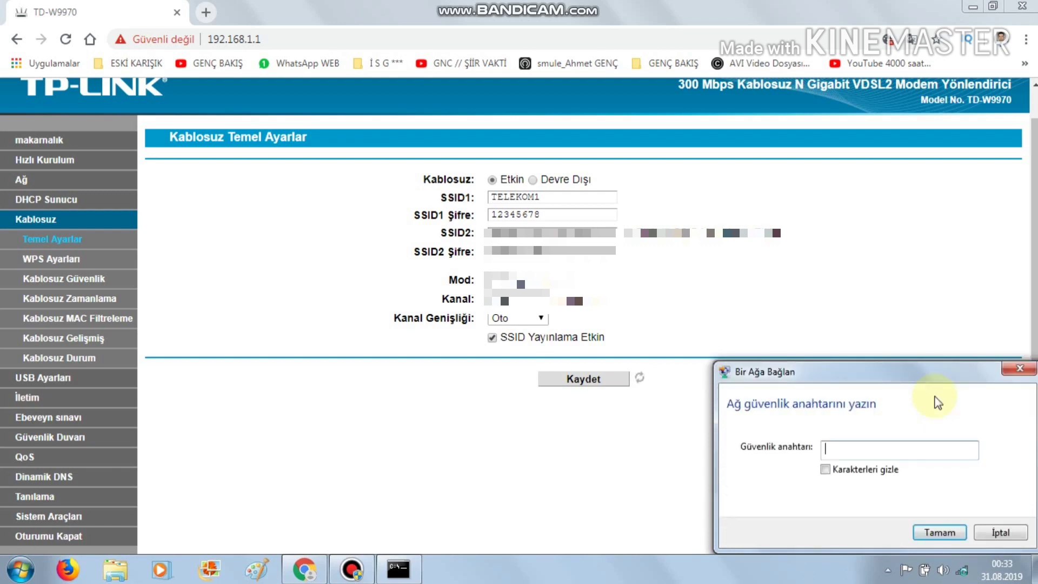
- Enter the Wi-Fi security key, dismiss the network location prompt, and open a blank tab
{"action": "type", "text": "12345678"}
{"action": "left_click", "coordinate": [958, 533]}
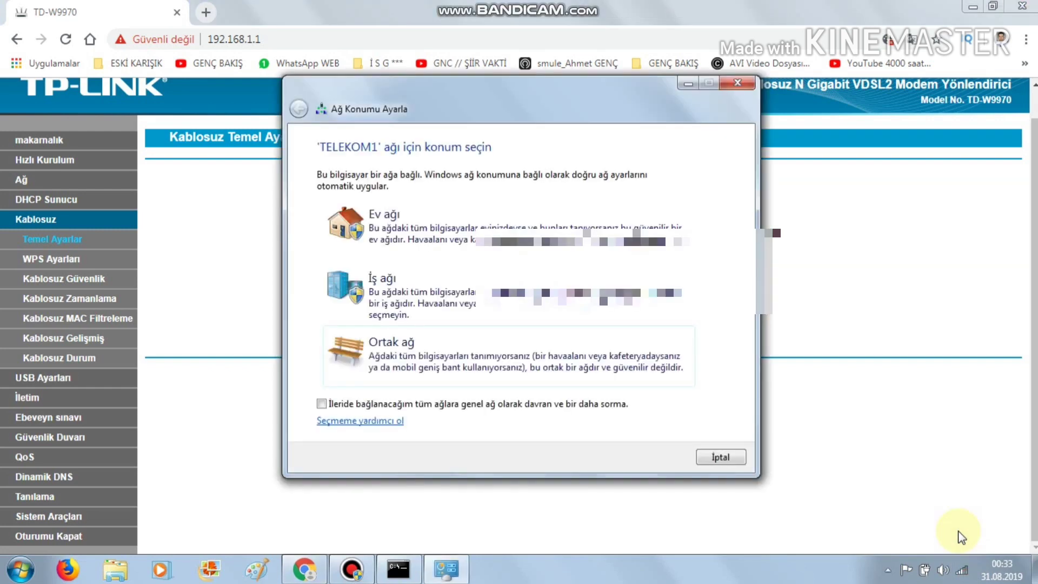
{"action": "left_click", "coordinate": [737, 82]}
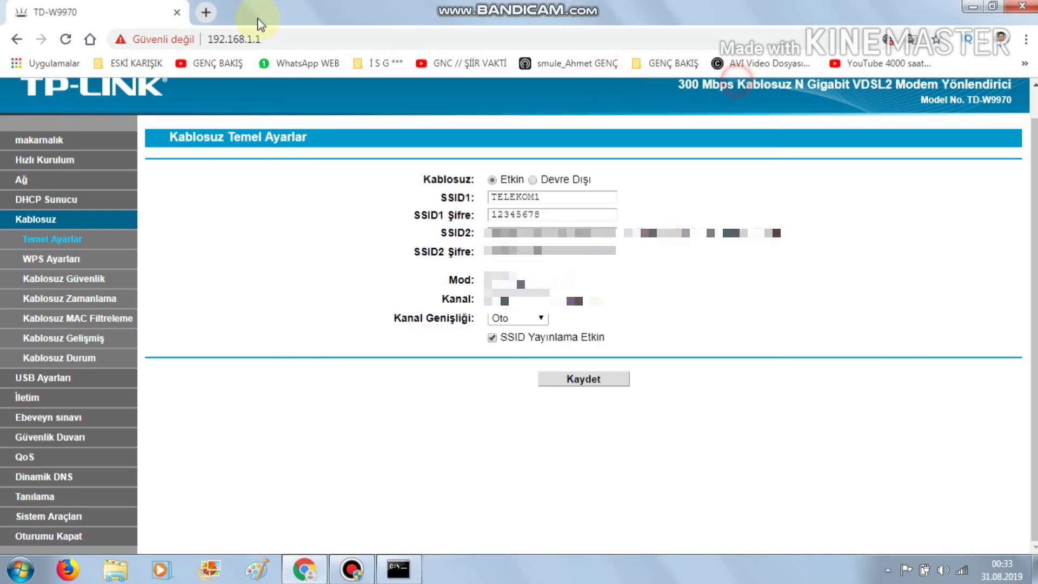
{"action": "left_click", "coordinate": [210, 14]}
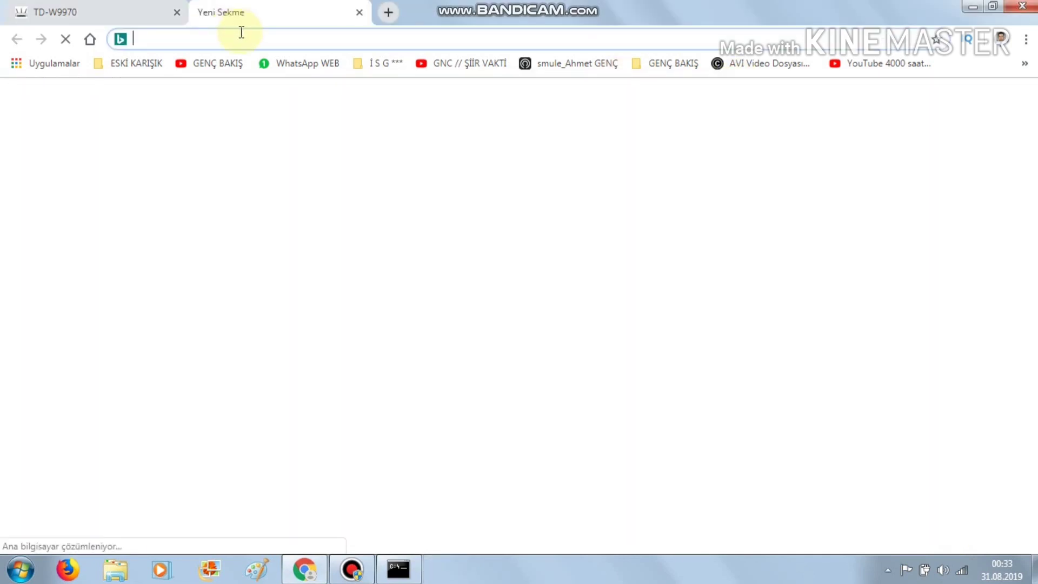
{"action": "type", "text": "G"}
{"action": "left_click", "coordinate": [190, 69]}
{"action": "left_click", "coordinate": [216, 63]}
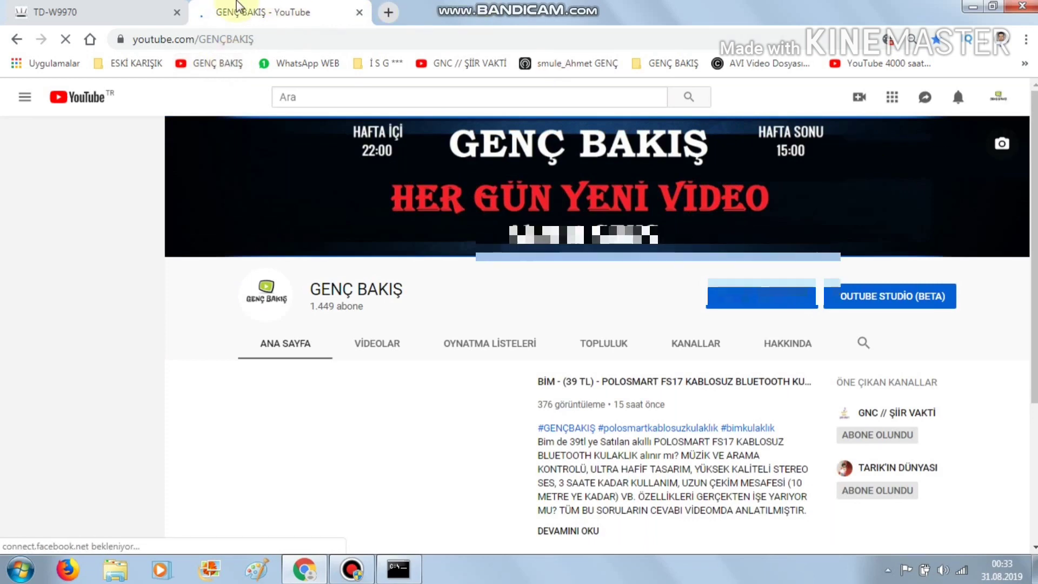
{"action": "left_click", "coordinate": [117, 11]}
{"action": "left_click", "coordinate": [260, 12]}
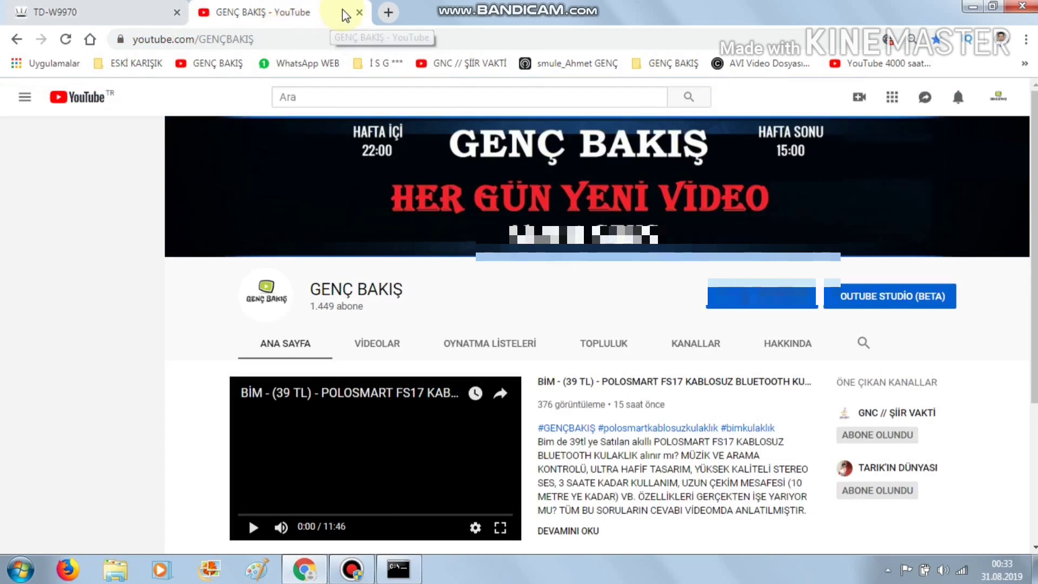
{"action": "key", "text": "ctrl+w"}
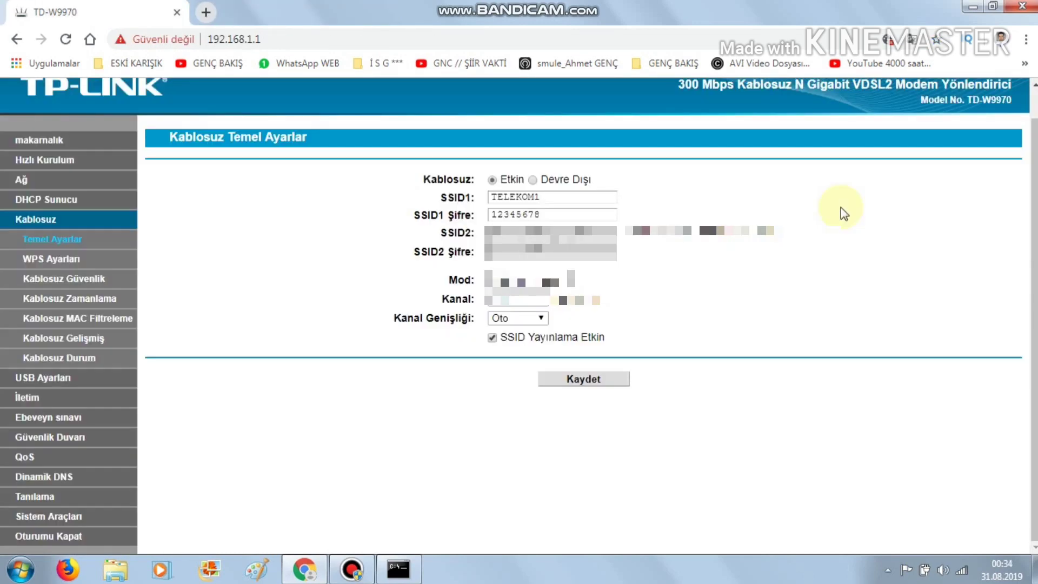